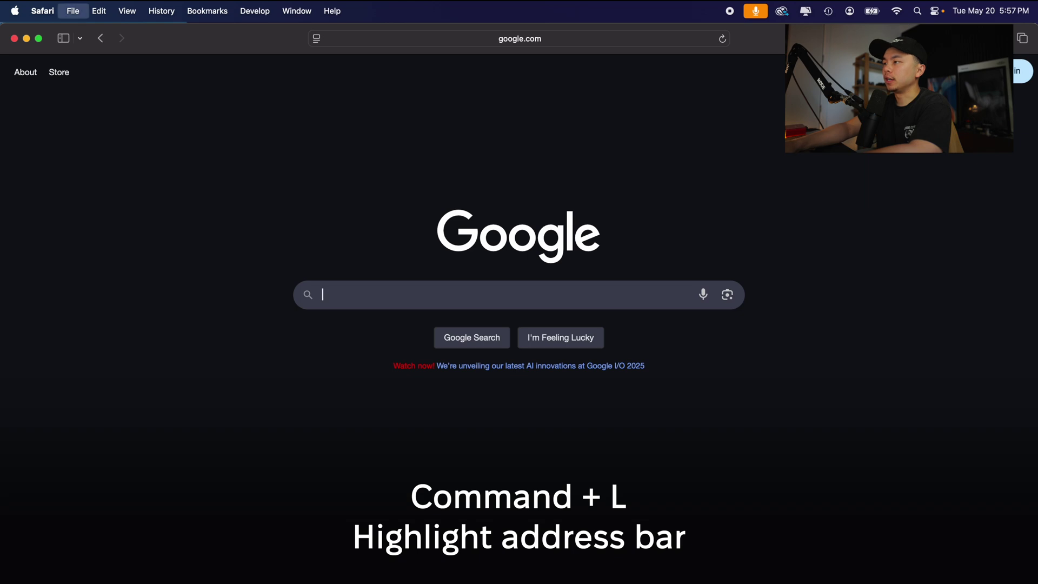
- Select the address bar, close the Apple tab, open a blank tab, reopen Apple, and open a private window
key(super+l)
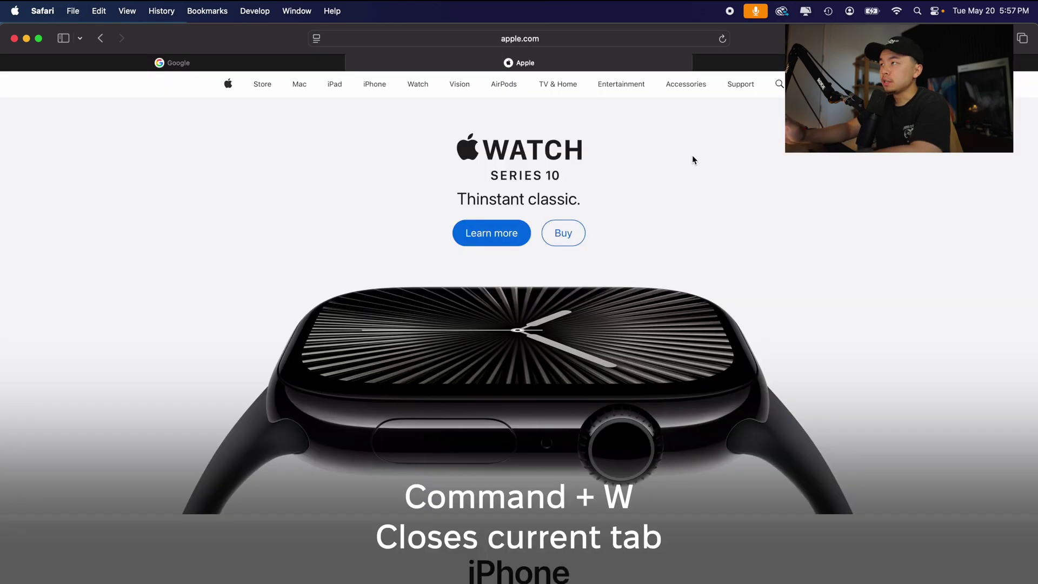
key(super+w)
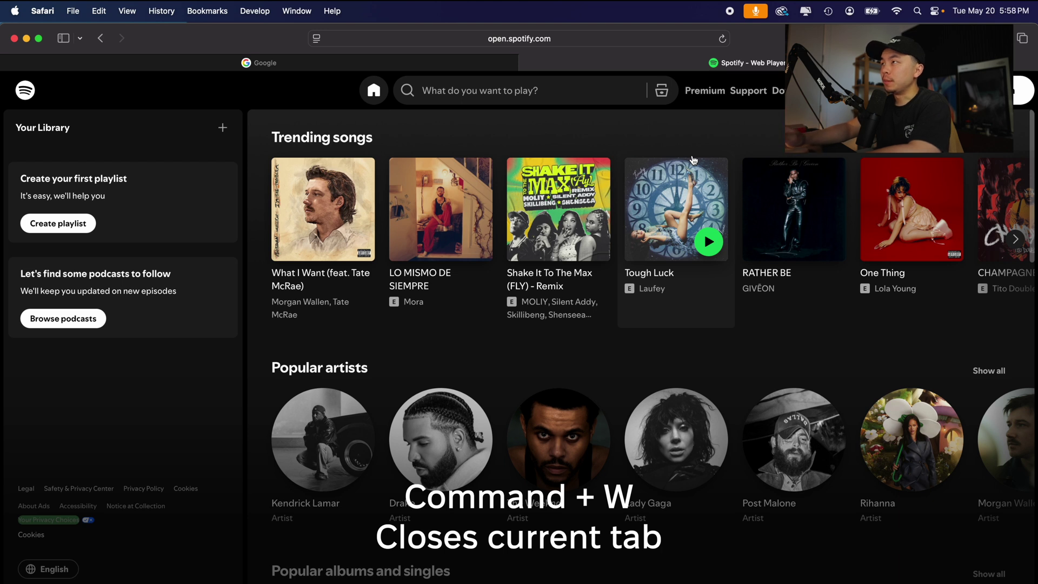
key(super+t)
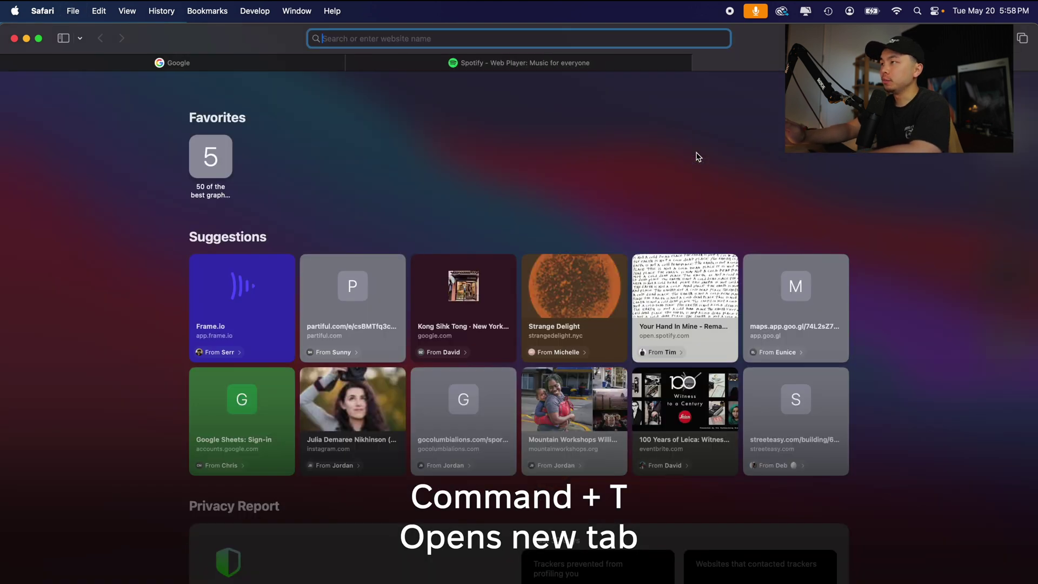
key(super+shift+t)
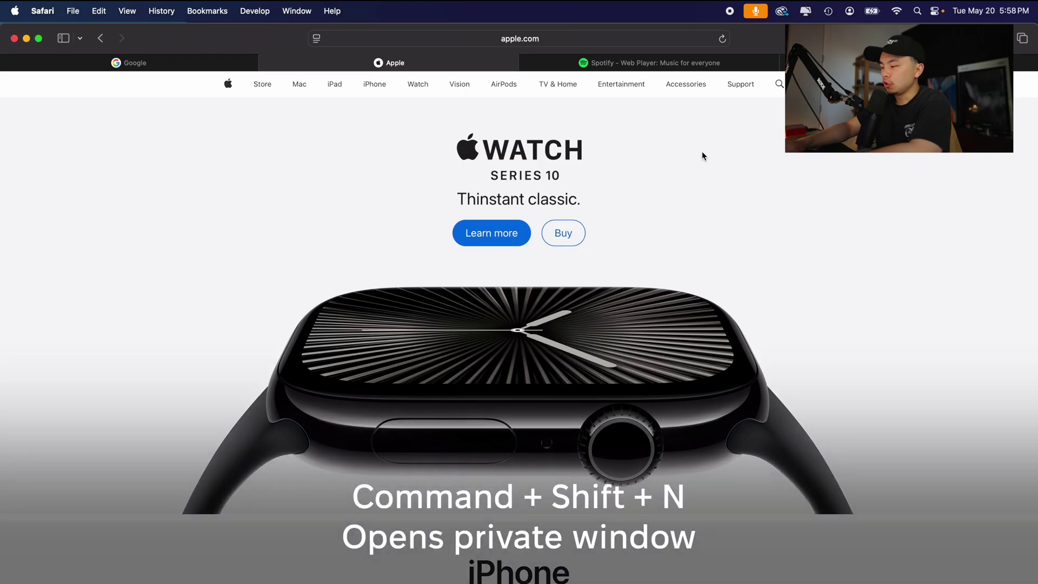
key(super+shift+n)
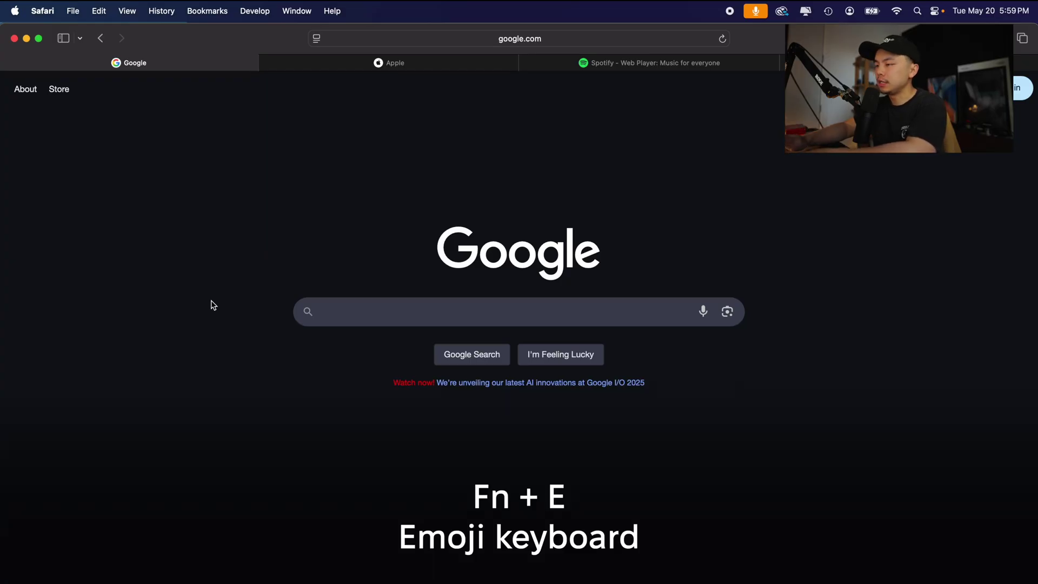
- Open the emoji picker, then open and close blank new tabs
key(fn+e)
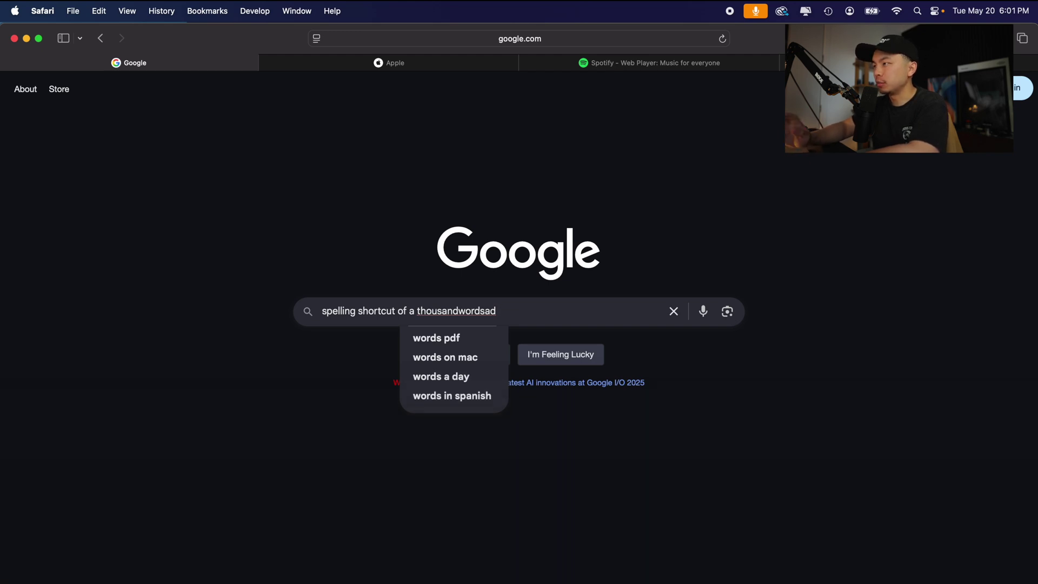
key(super+t)
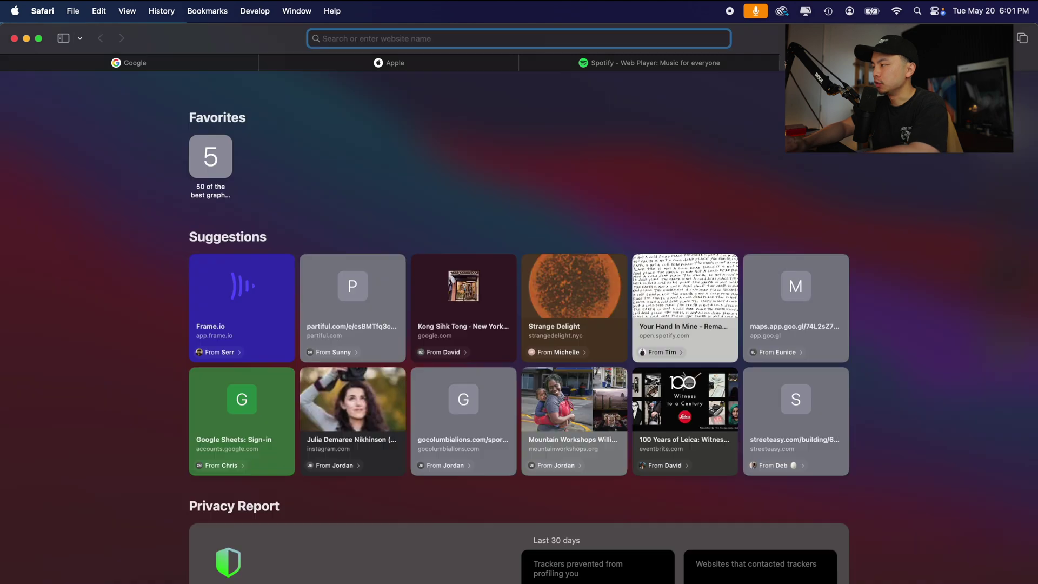
key(super+w)
key(super+t)
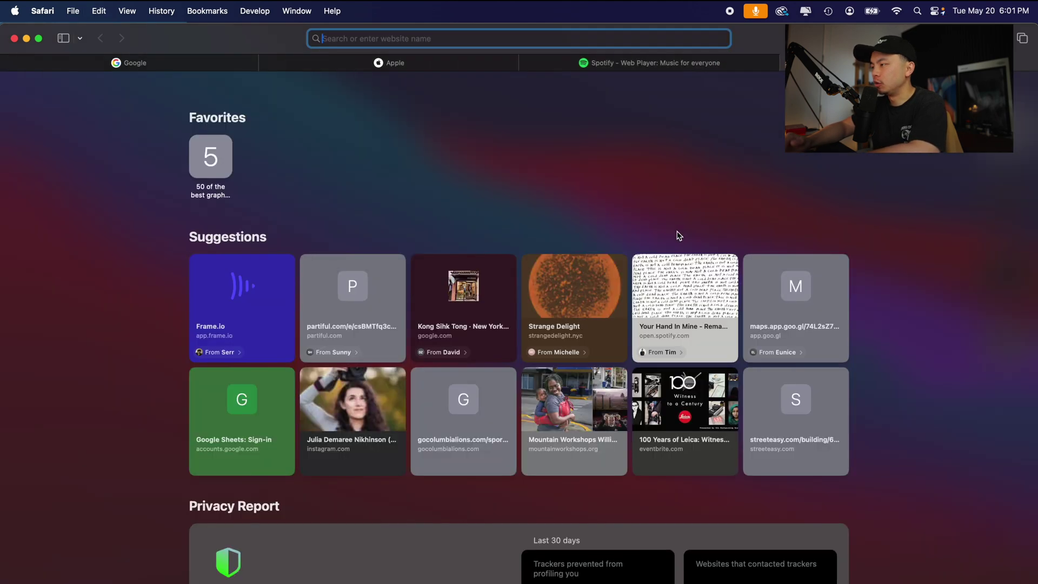
- Back on the Google tab, type 'gjkhasd;gjkh' into the search box and undo it with Cmd+Z
key(super+1)
text(gjkhasd;gjkh)
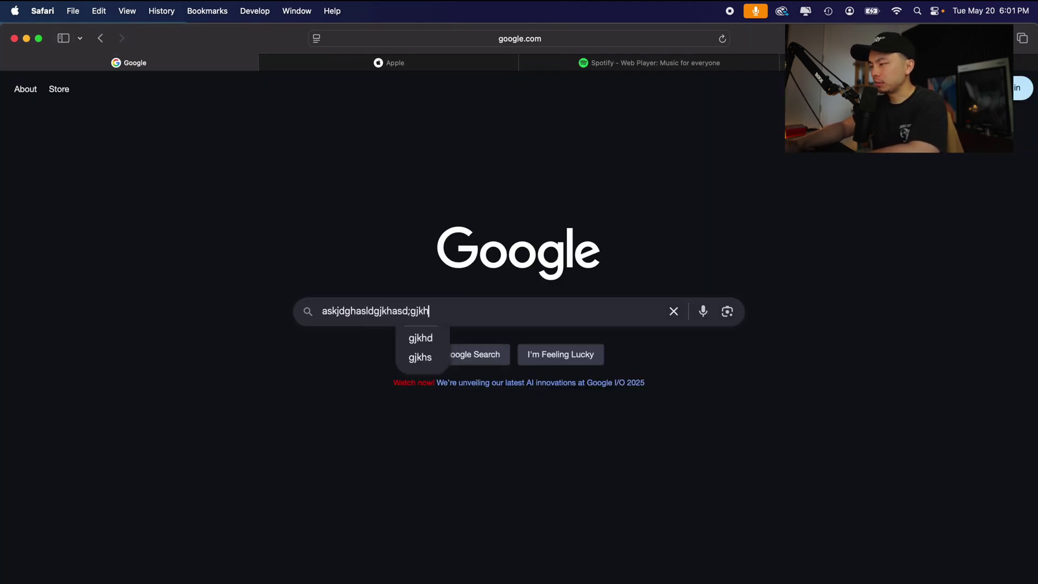
key(super+z)
key(super+z)
- Switch to Finder, trash IMG_0745.MOV, restore it with Cmd+Z, and close the Downloads window
key(super+Tab)
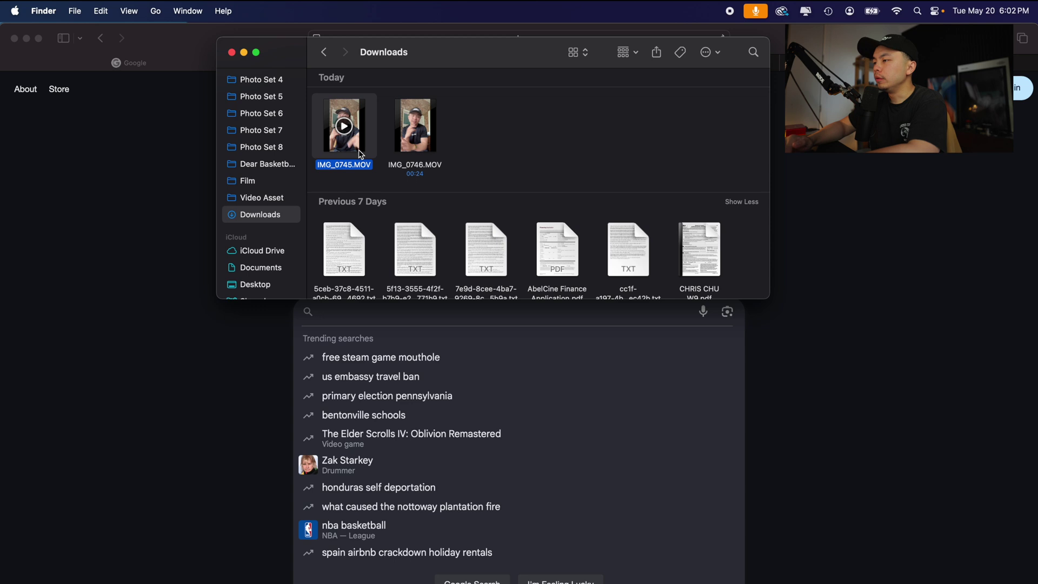
right_click(362, 152)
click(415, 190)
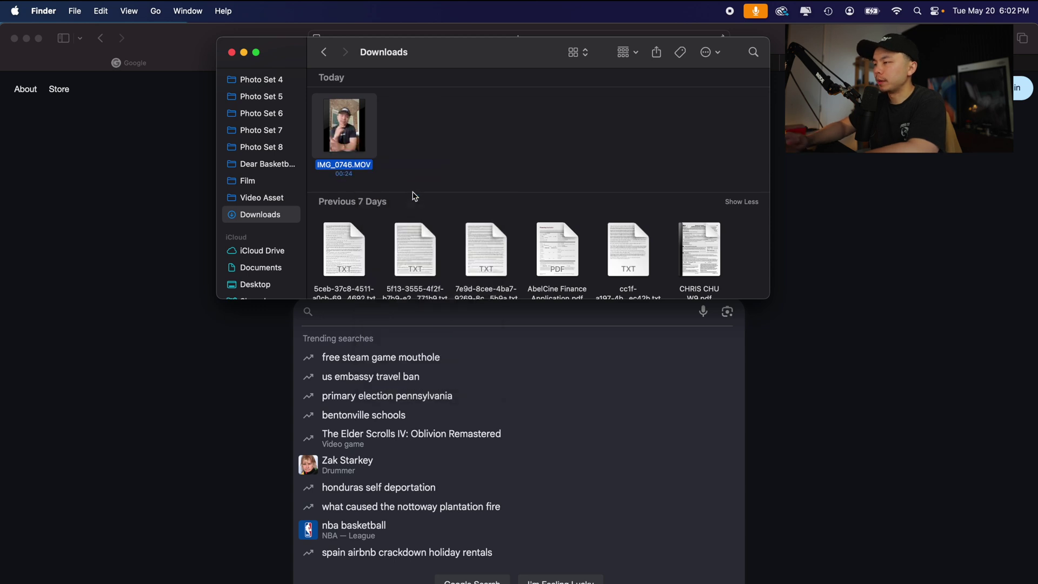
key(super+z)
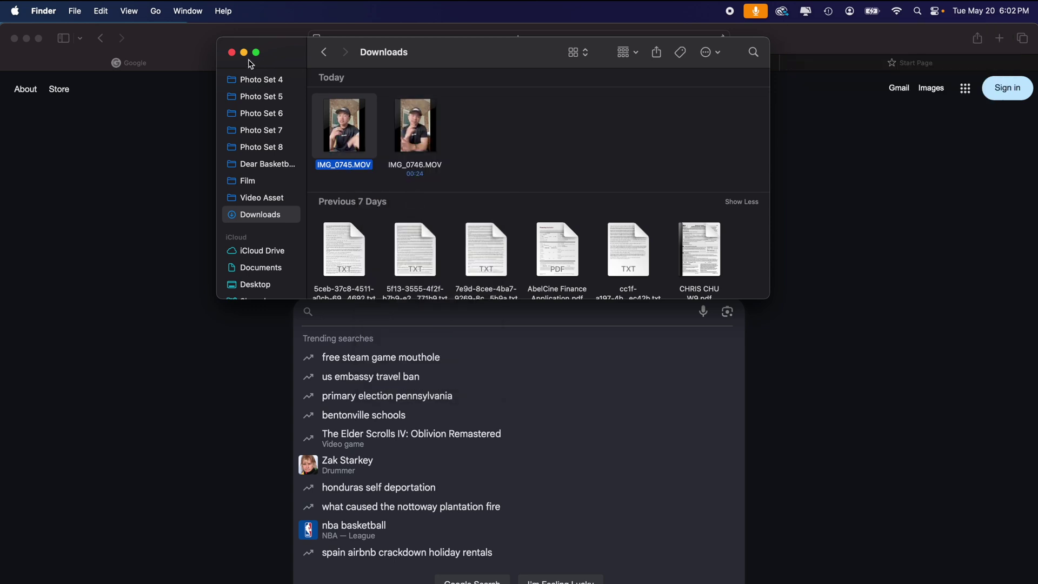
click(231, 53)
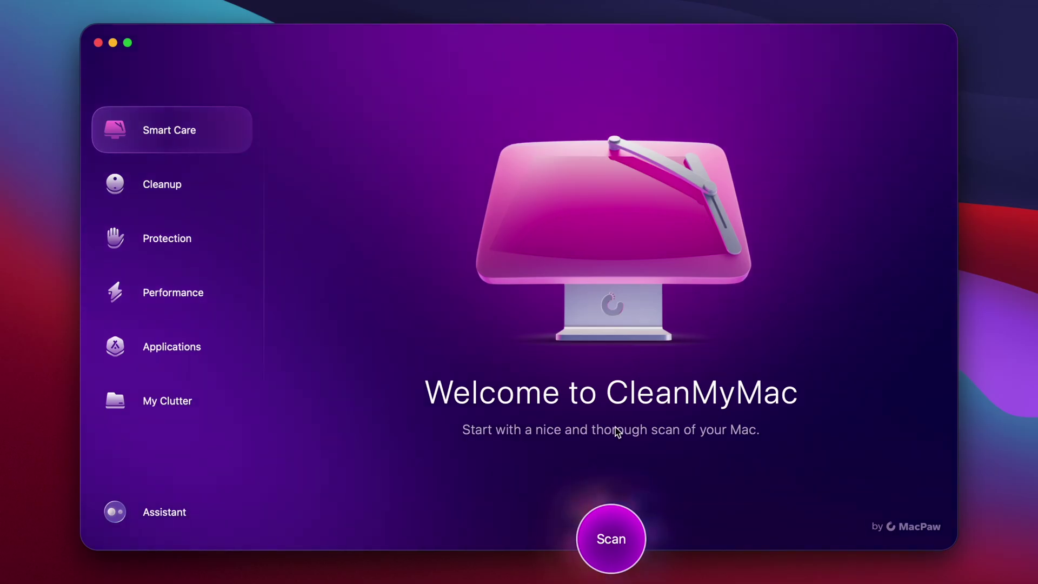
- Run a Smart Care scan, select all Universal Binaries for cleanup, and free up memory from the CPU panel
click(607, 536)
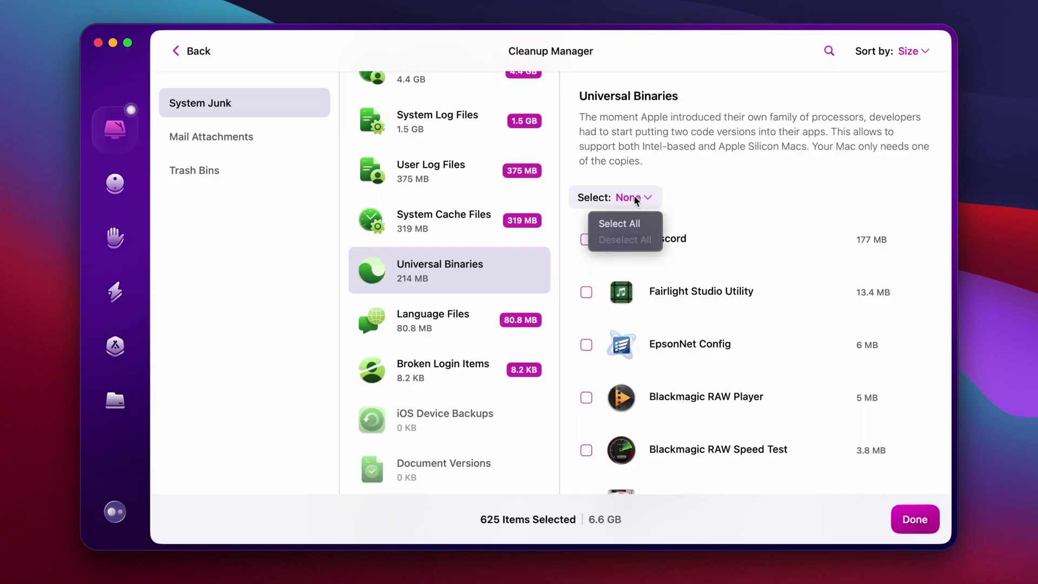
click(644, 222)
scroll(411, 378, down, 2)
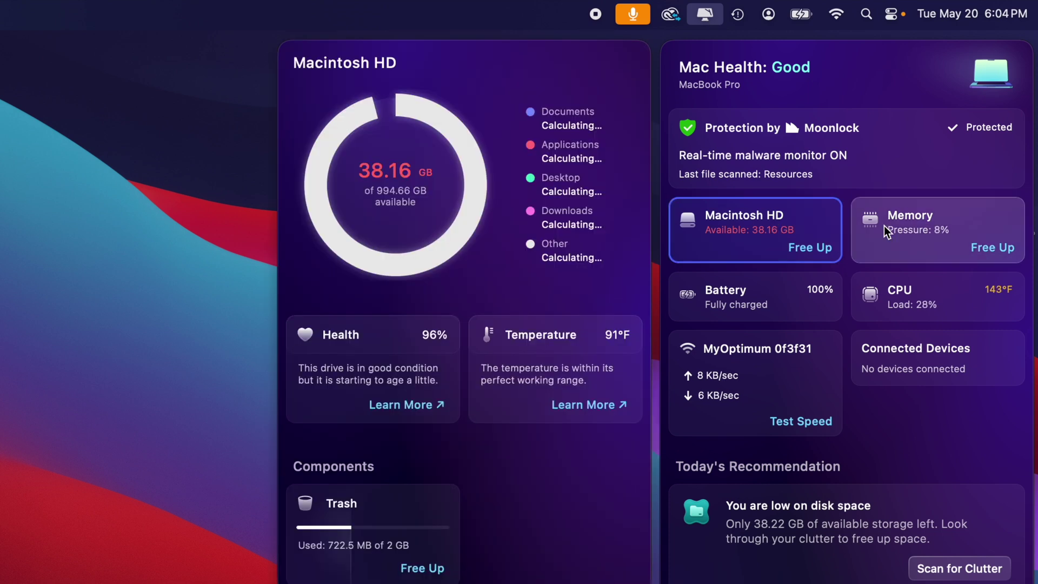
mouse_move(755, 289)
click(907, 290)
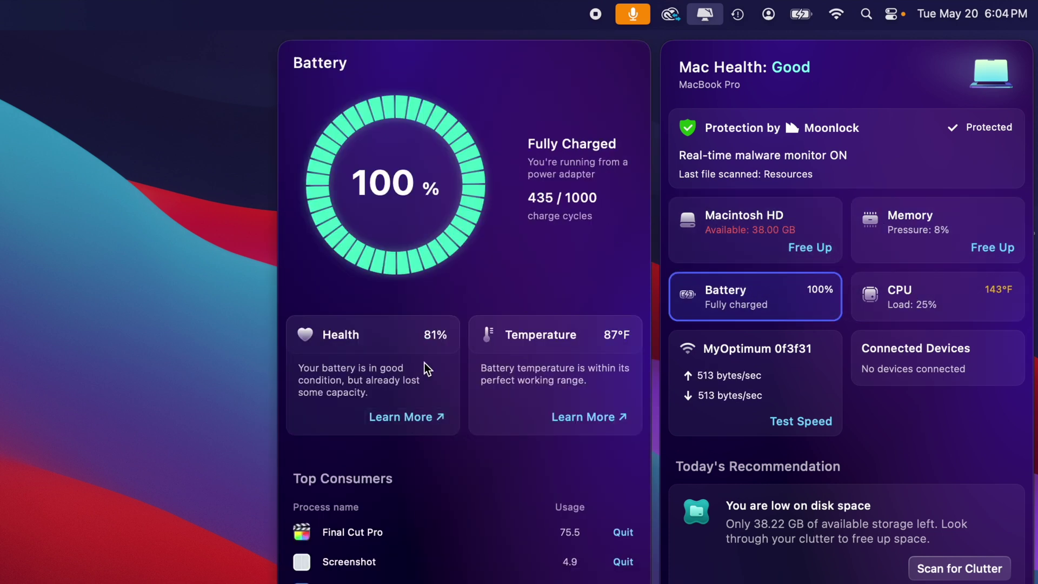
click(987, 249)
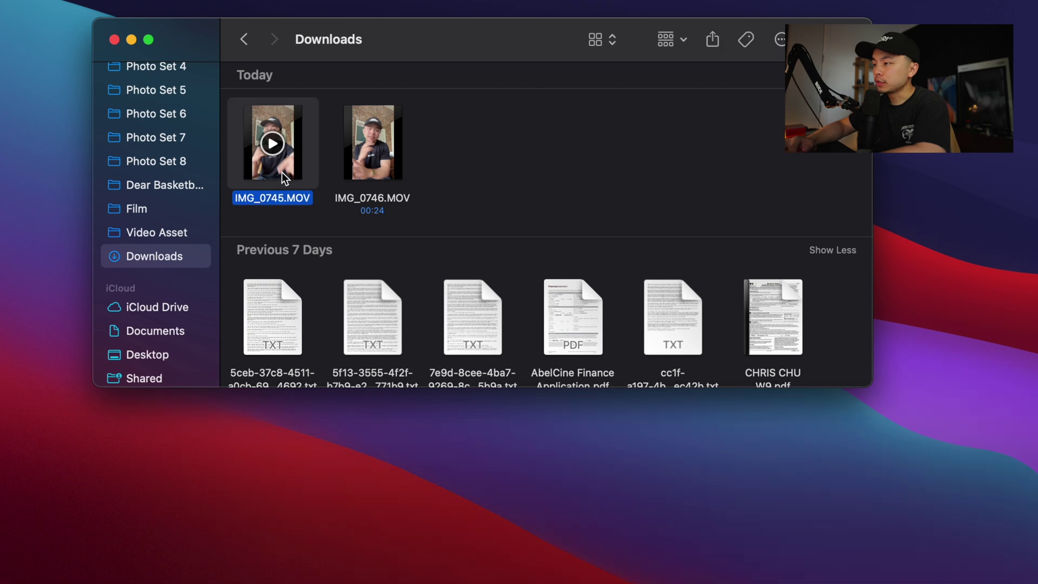
- Invoke permanent deletion of IMG_0745.MOV without confirming, then duplicate the file
key(super+alt+BackSpace)
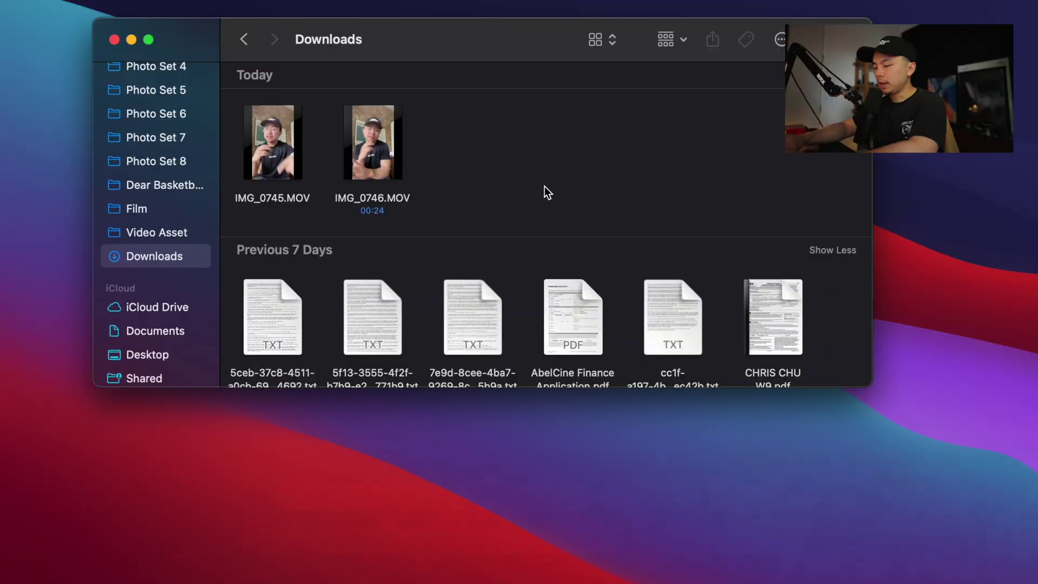
key(super+alt+shift+v)
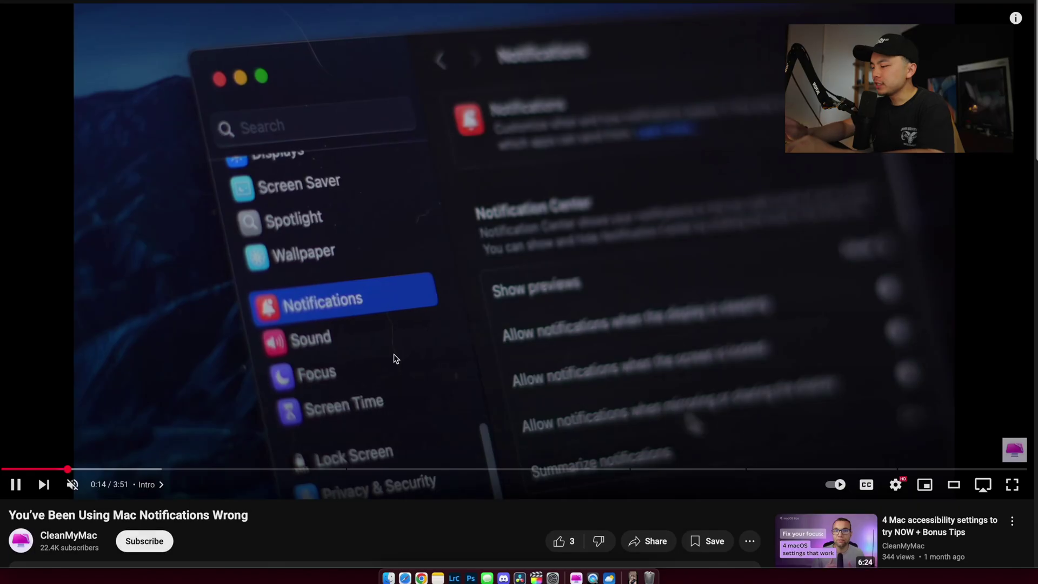
- Rewind ten seconds, pause and resume, skip ahead ten seconds, then toggle auto-generated captions on and off
key(j)
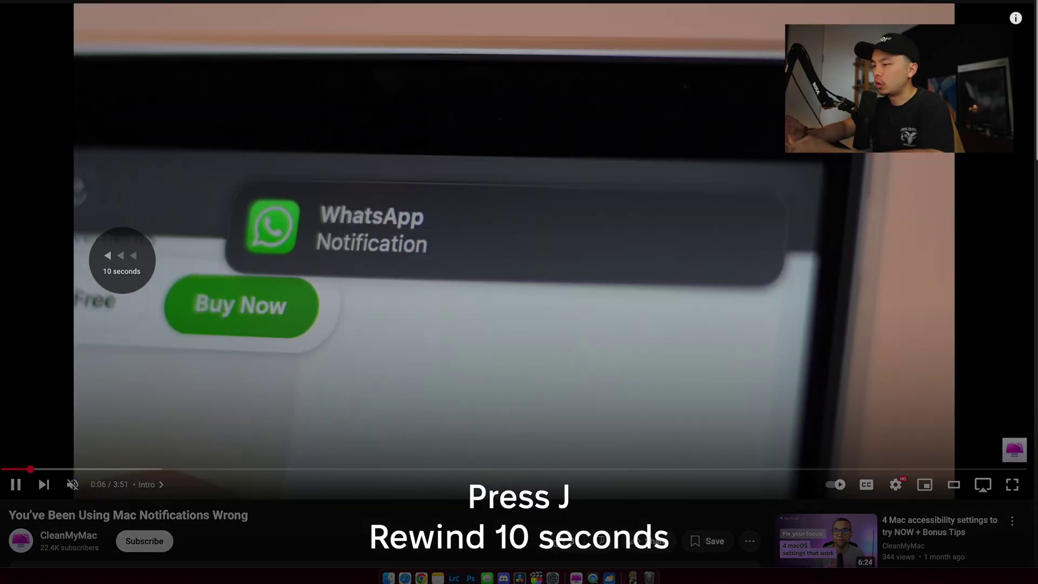
key(k)
key(k)
key(l)
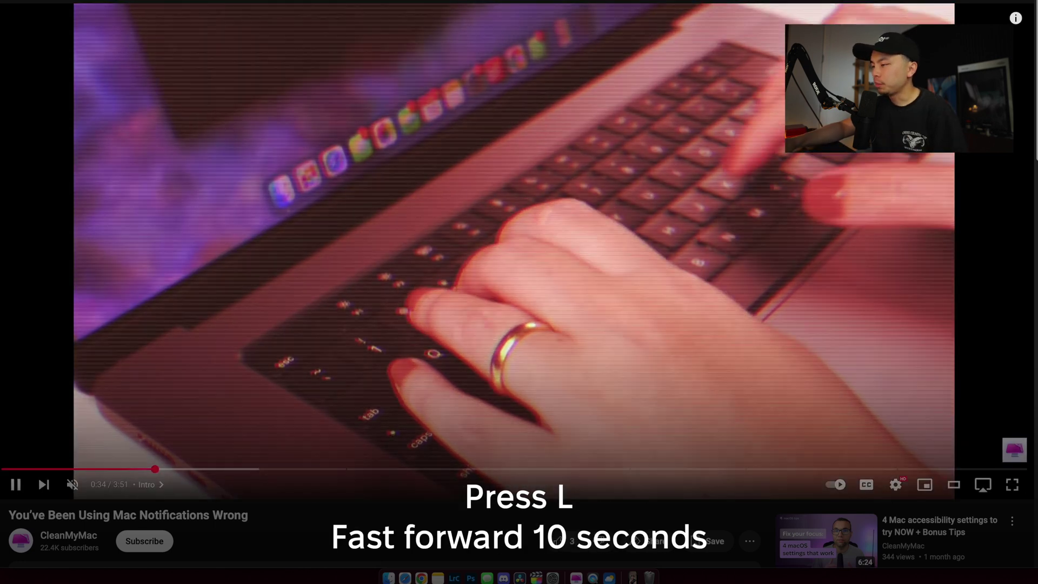
key(l)
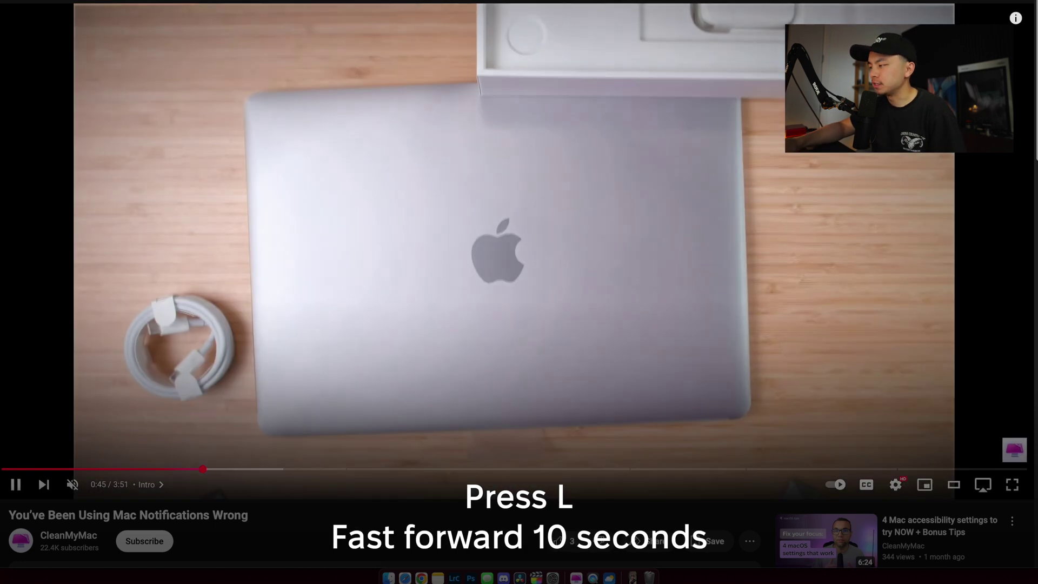
key(l)
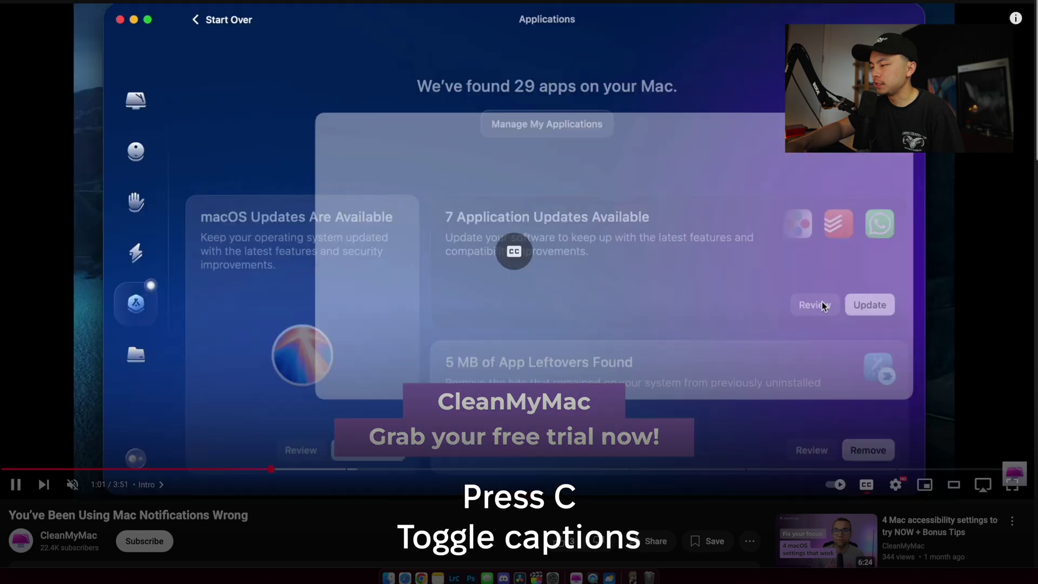
key(c)
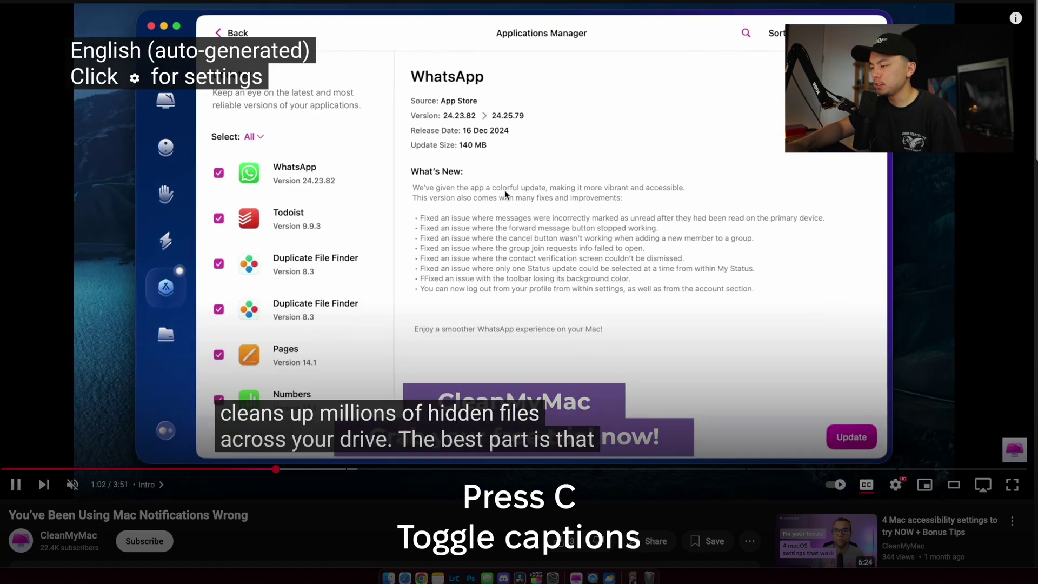
key(c)
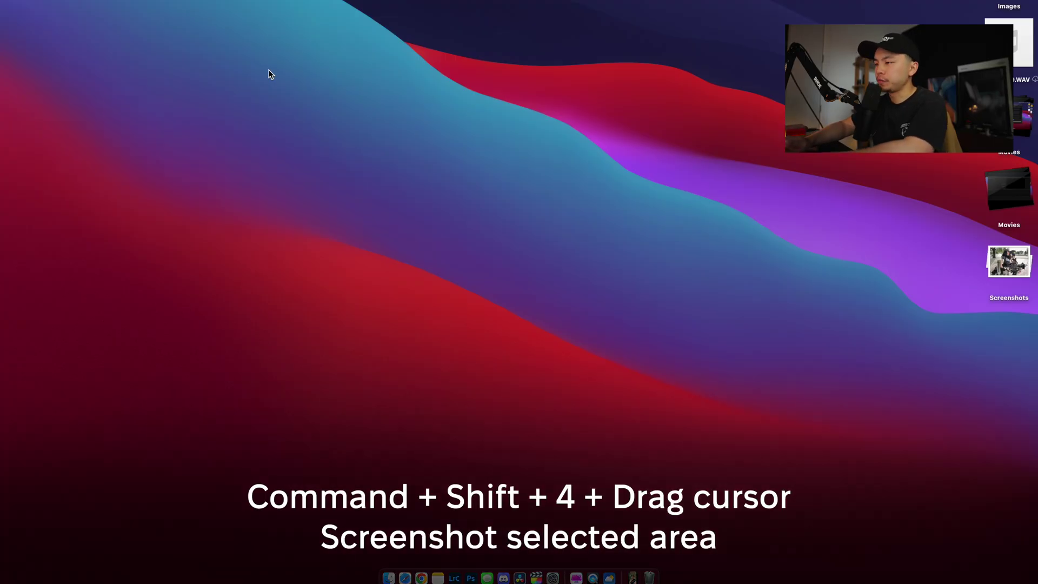
- Capture a dragged desktop area, switch to window capture, then show the Cmd+Shift+5 screenshot toolbar
drag(223, 48, 648, 304)
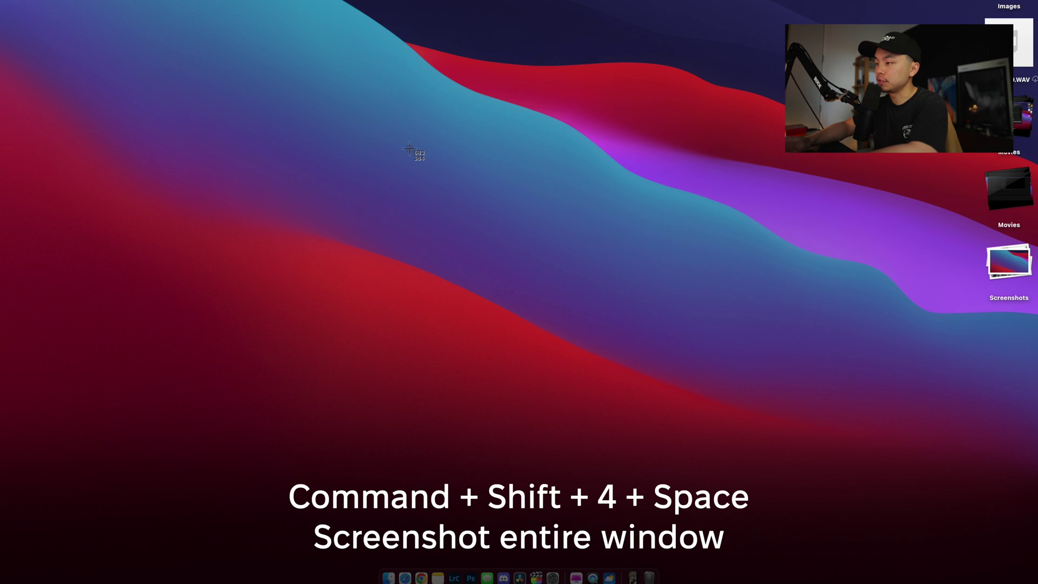
key(space)
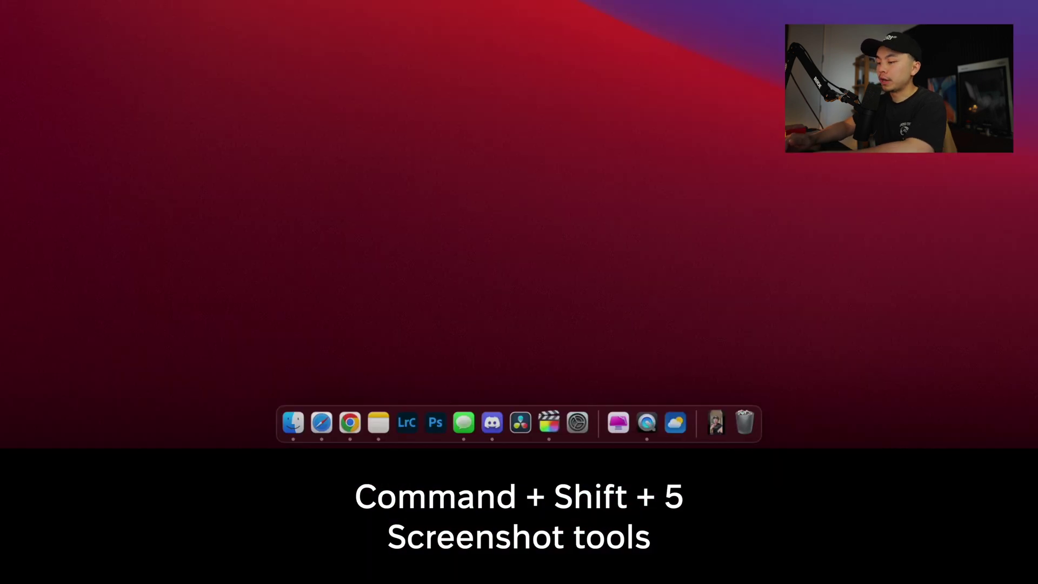
key(super+shift+5)
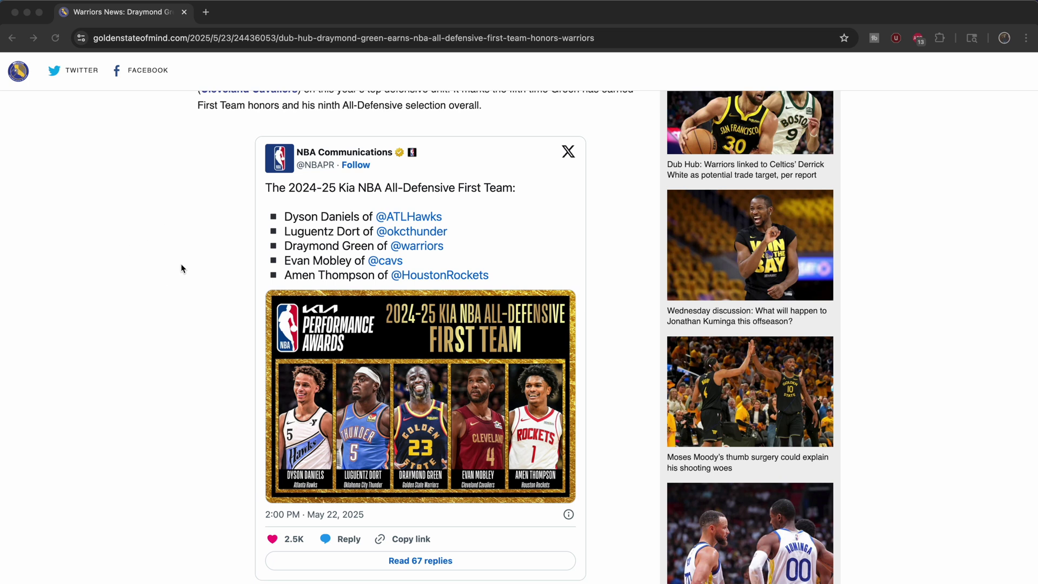
- Outline the embedded tweet, cancel with Esc, then capture the whole Chrome window instead
key(super+shift+4)
drag(231, 123, 597, 439)
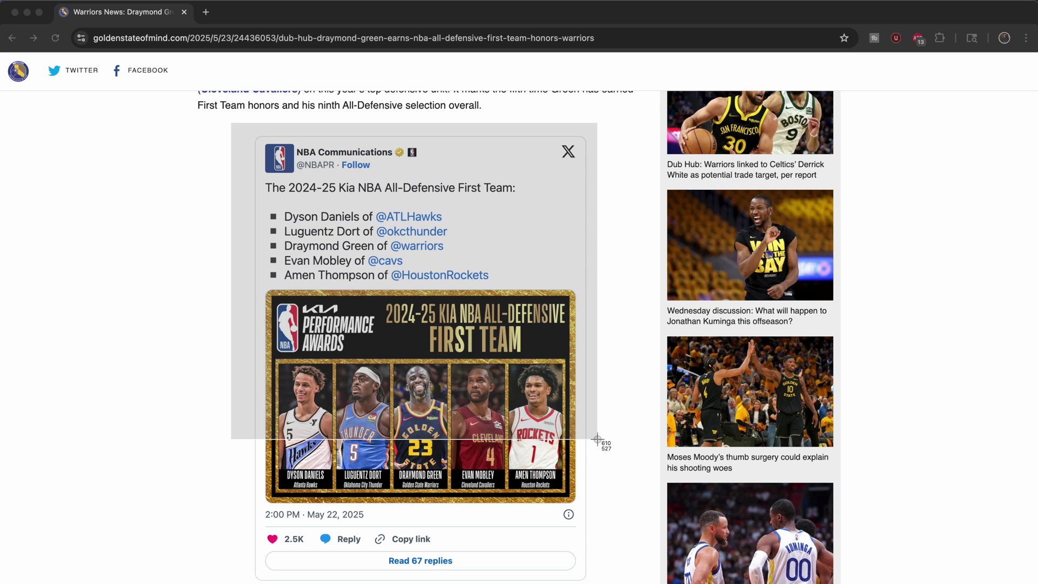
drag(598, 439, 231, 124)
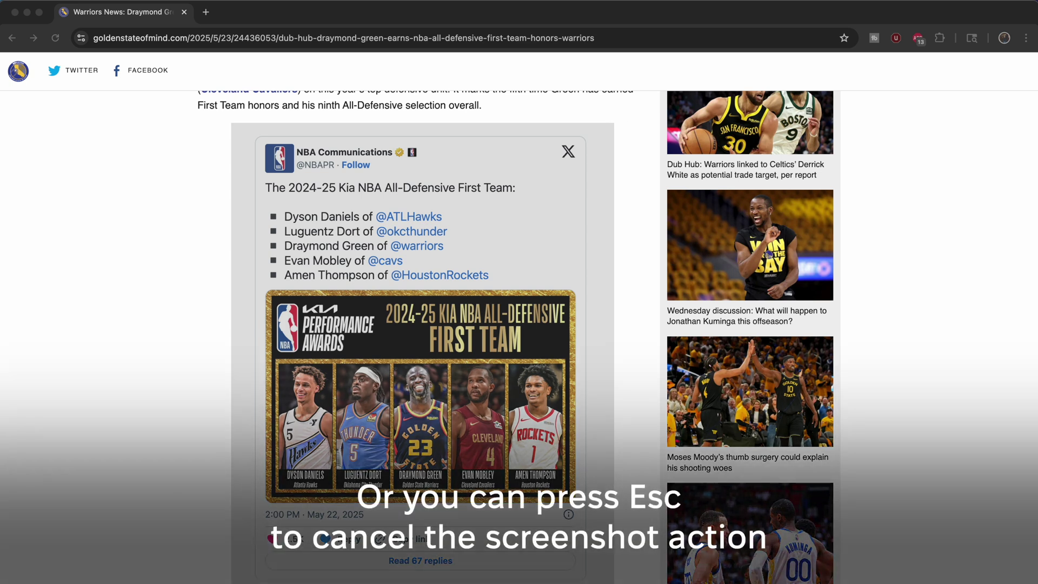
key(Escape)
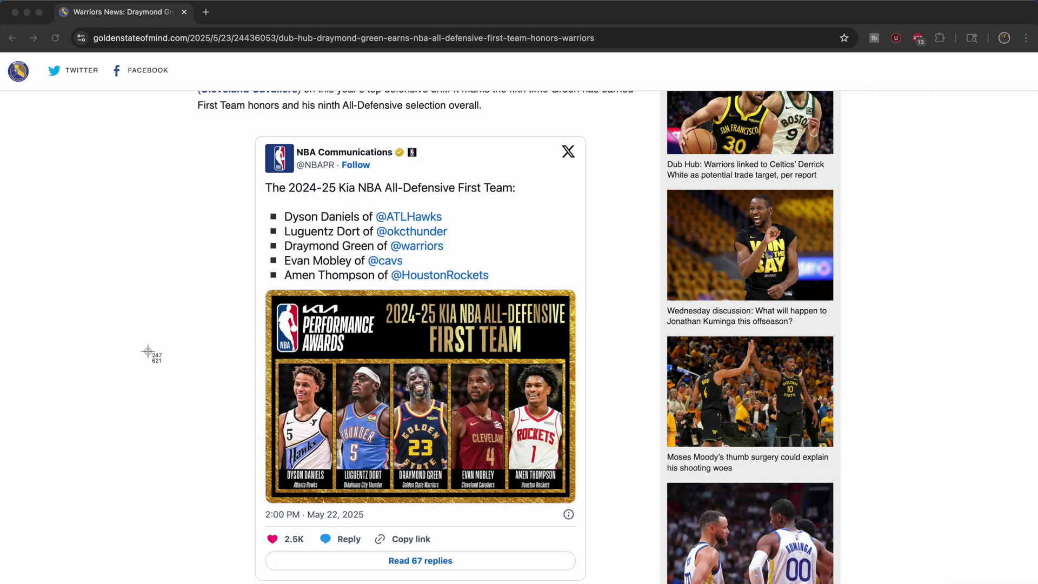
key(space)
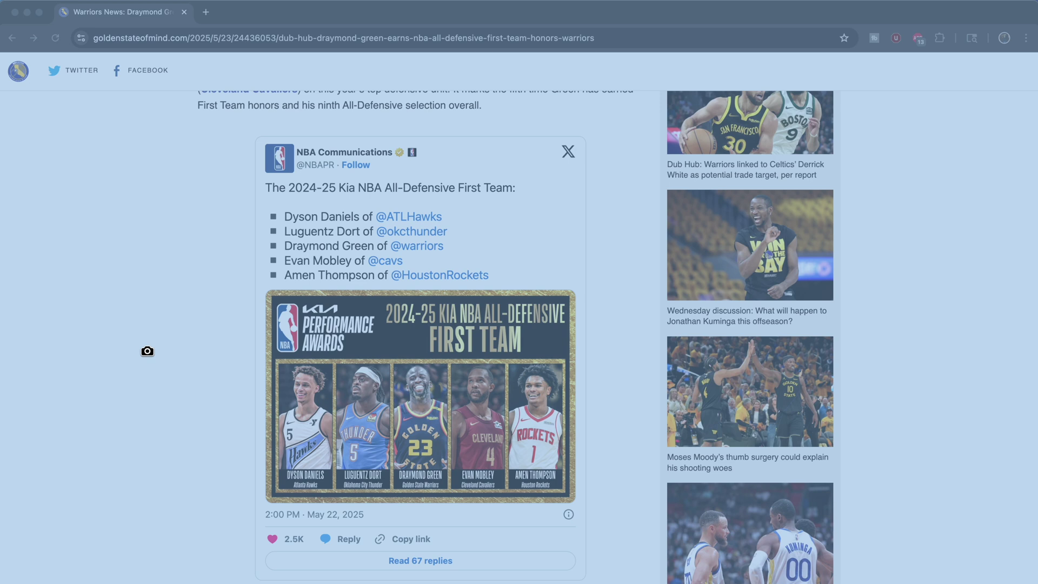
click(147, 351)
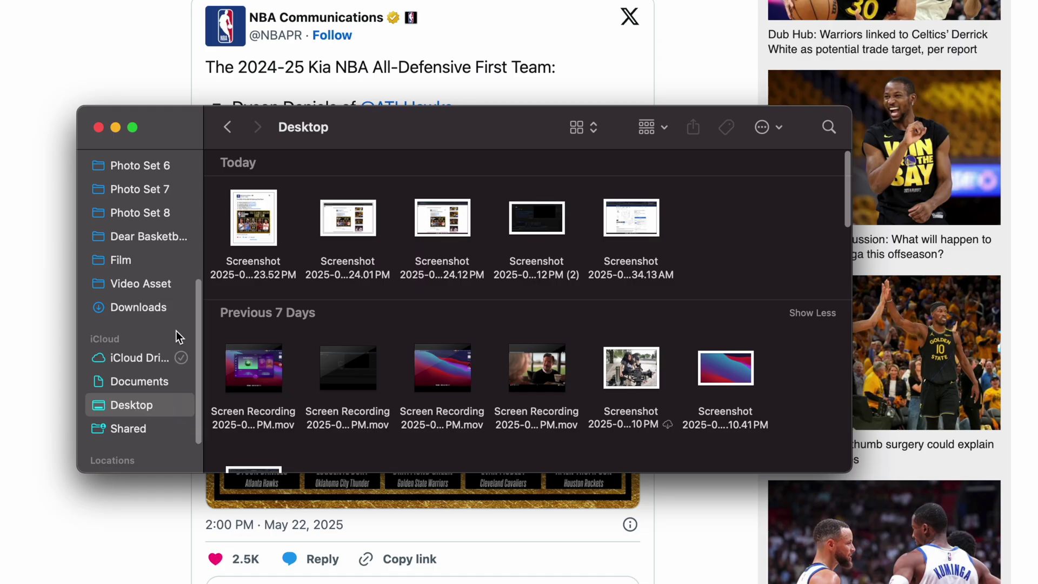
- Drag a marquee across the five Screenshot files in the Today row of Desktop
drag(670, 240, 259, 237)
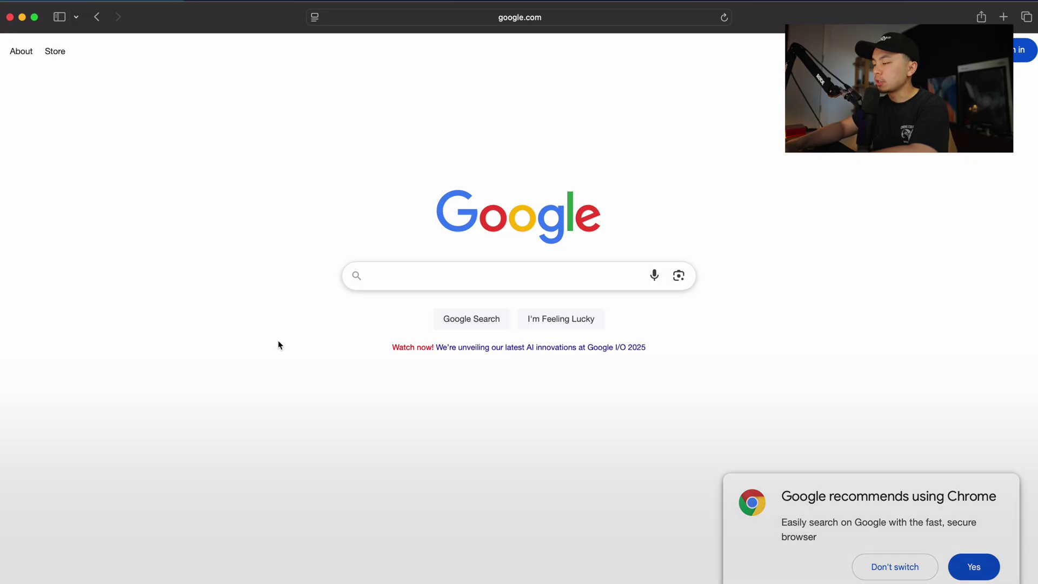
- Hide Safari with Cmd+H, open and close CleanMyMac's preferences, then quit CleanMyMac with Cmd+Q
key(super+h)
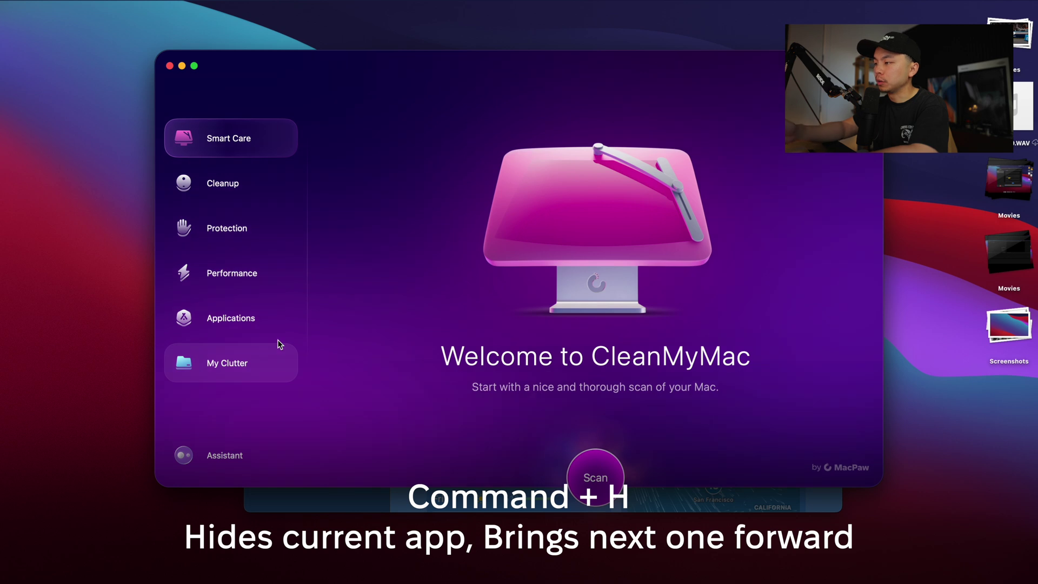
key(super+comma)
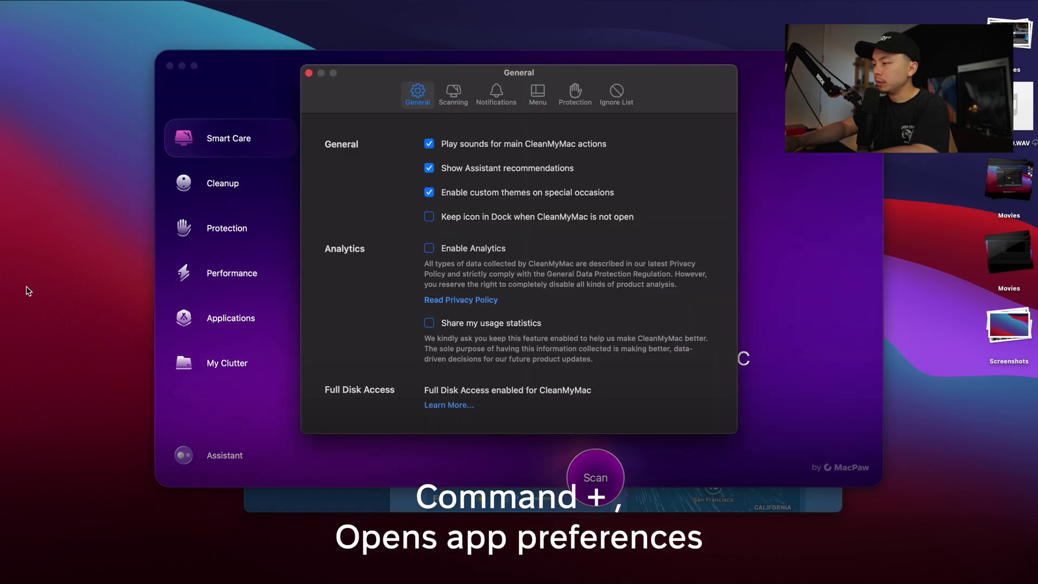
key(super+w)
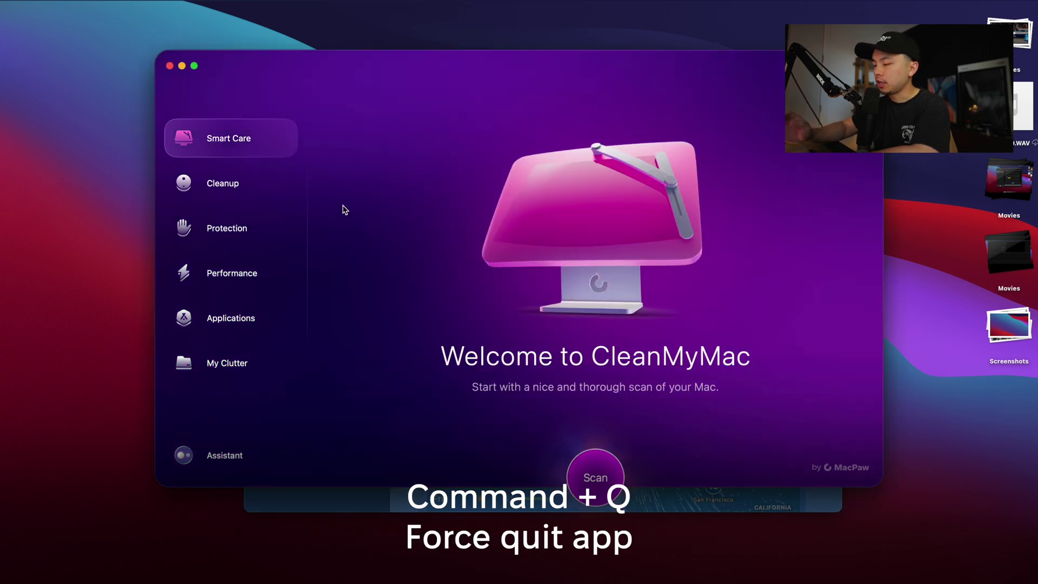
key(super+q)
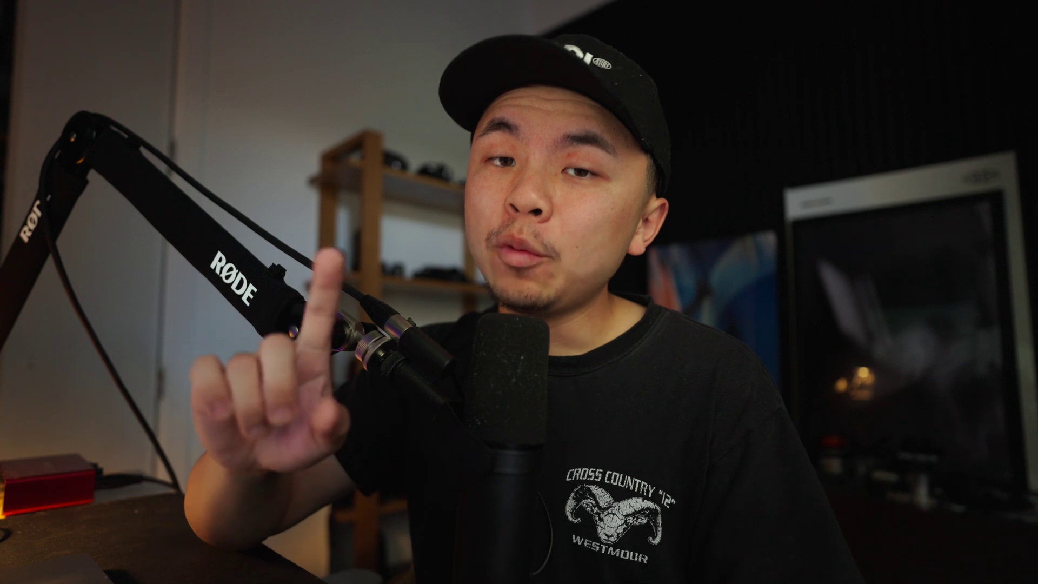